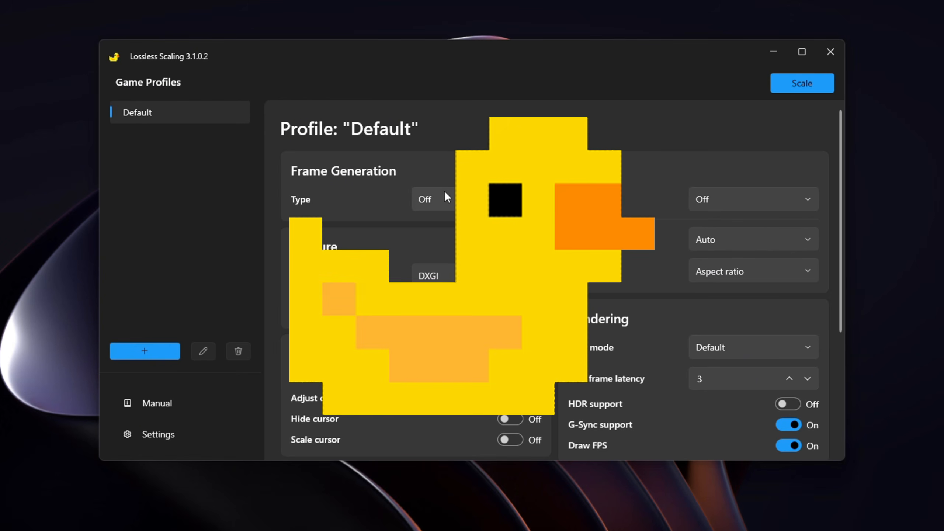
Switch the Default profile's frame generation type to LSFG 3.0.
{"action": "left_click", "coordinate": [444, 193]}
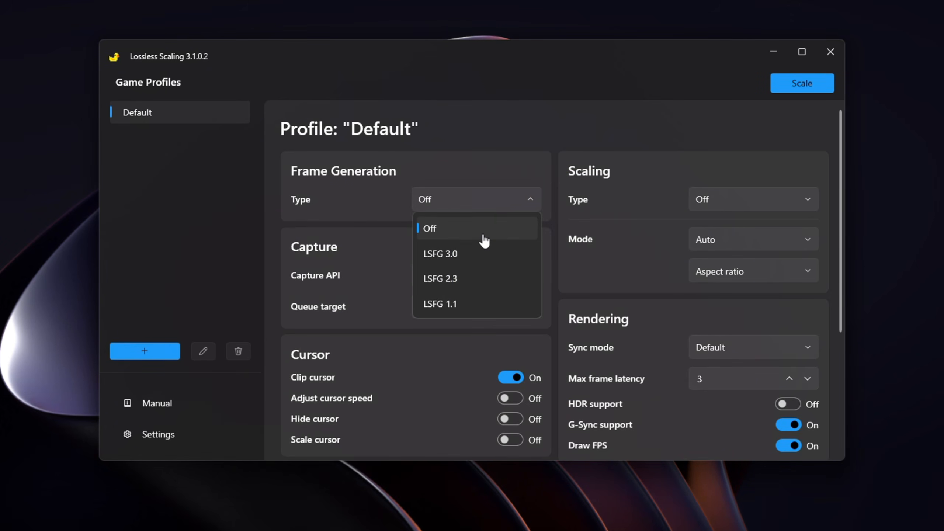
{"action": "left_click", "coordinate": [471, 257]}
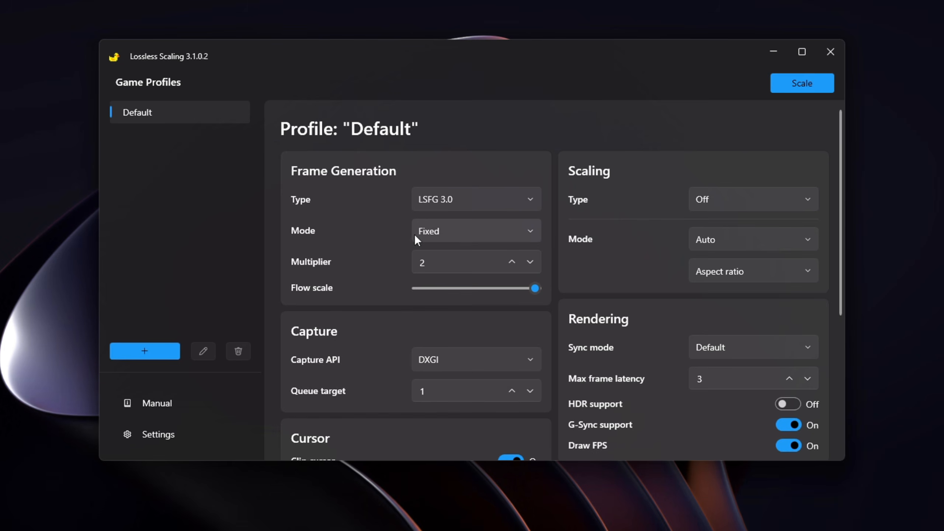
{"action": "mouse_move", "coordinate": [427, 235]}
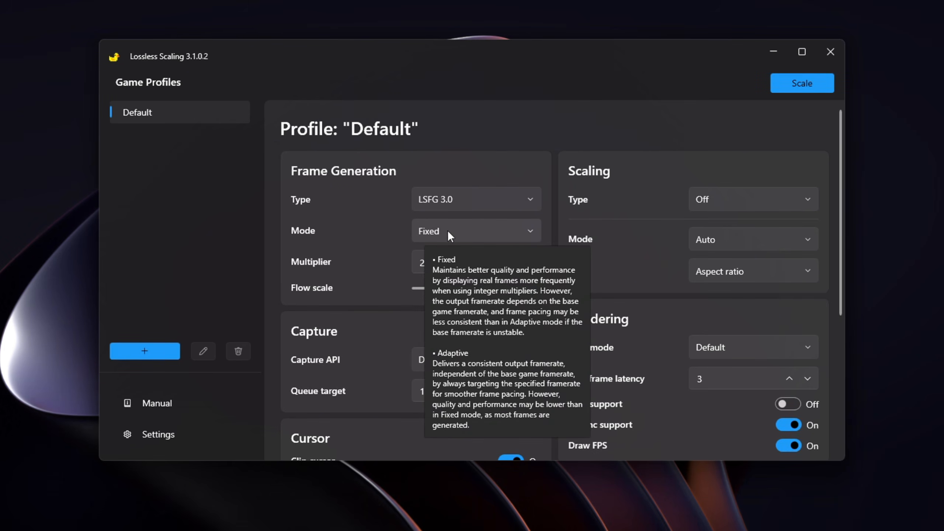
Push the frame multiplier up to its maximum of 20, then bring it back down to 2.
{"action": "left_click", "coordinate": [511, 262]}
{"action": "left_click", "coordinate": [512, 262]}
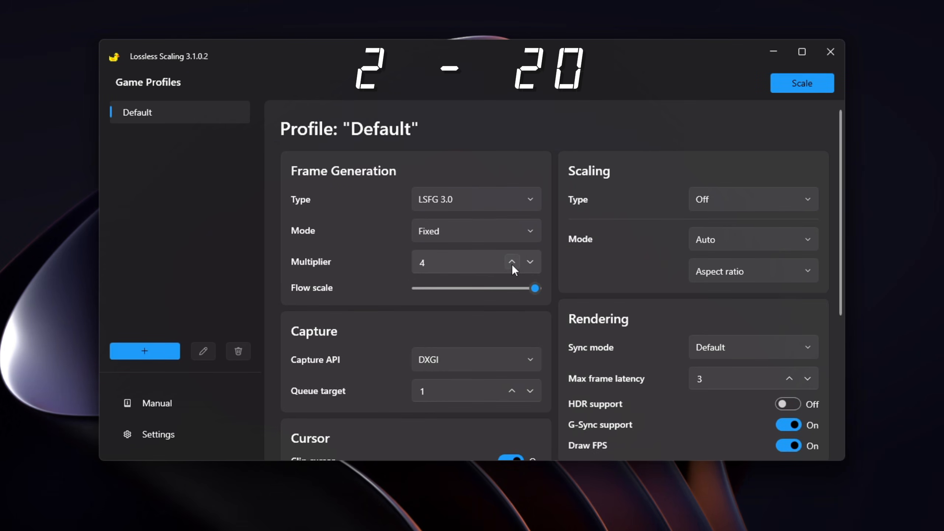
{"action": "double_click", "coordinate": [512, 264]}
{"action": "triple_click", "coordinate": [512, 263]}
{"action": "triple_click", "coordinate": [511, 264]}
{"action": "triple_click", "coordinate": [512, 264]}
{"action": "triple_click", "coordinate": [511, 264]}
{"action": "double_click", "coordinate": [511, 264]}
{"action": "double_click", "coordinate": [529, 263]}
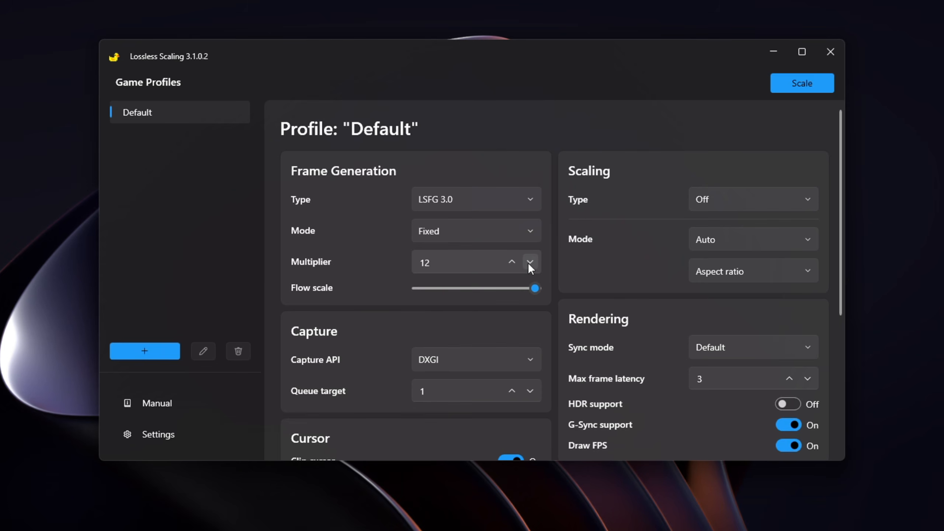
{"action": "triple_click", "coordinate": [529, 263]}
{"action": "triple_click", "coordinate": [529, 262]}
{"action": "double_click", "coordinate": [529, 262]}
{"action": "left_click", "coordinate": [529, 263]}
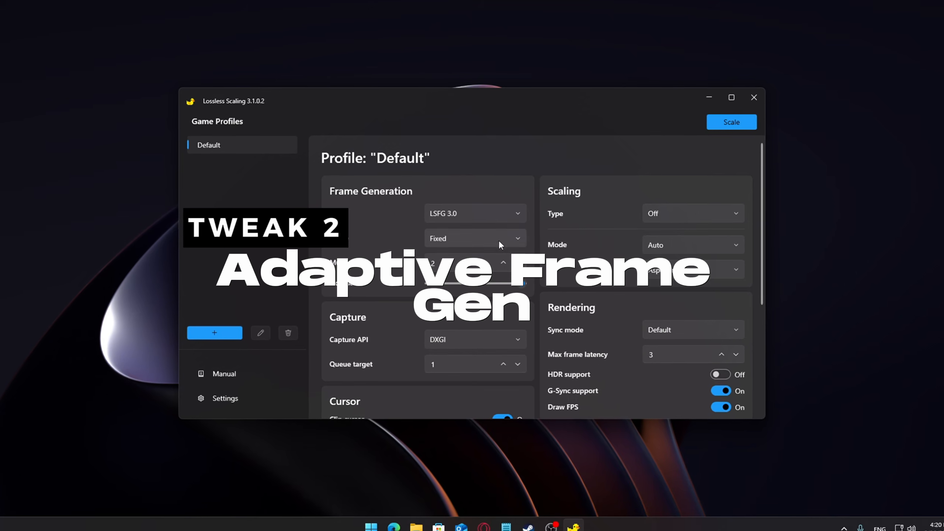
Switch the frame generation mode from Fixed to Adaptive.
{"action": "mouse_move", "coordinate": [471, 235]}
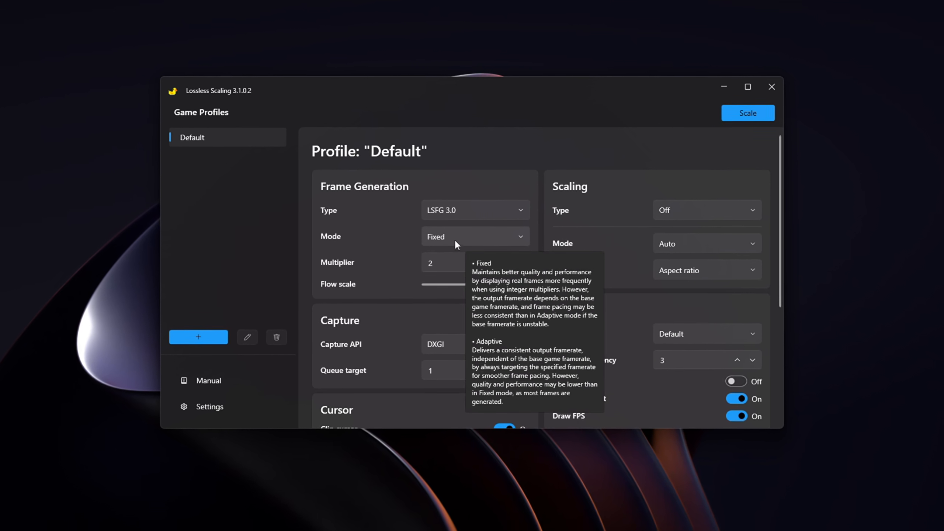
{"action": "left_click", "coordinate": [520, 234]}
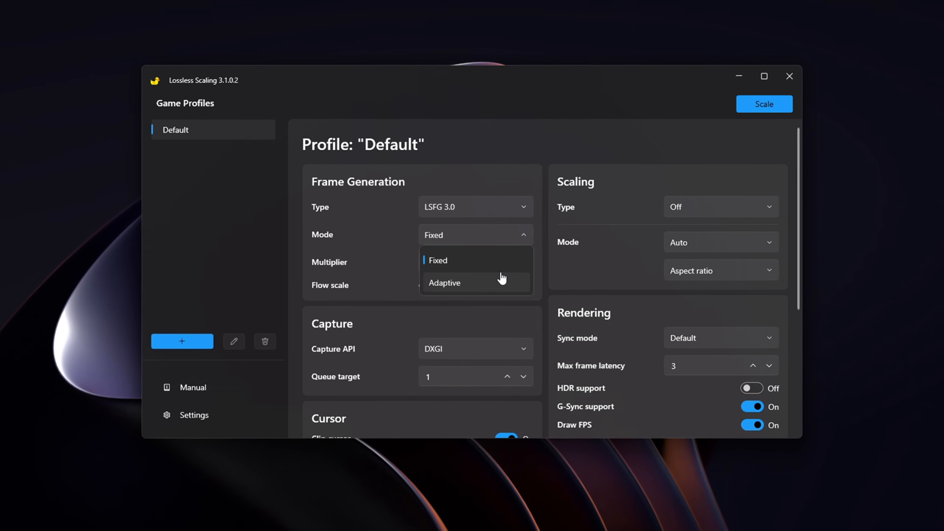
{"action": "left_click", "coordinate": [498, 282]}
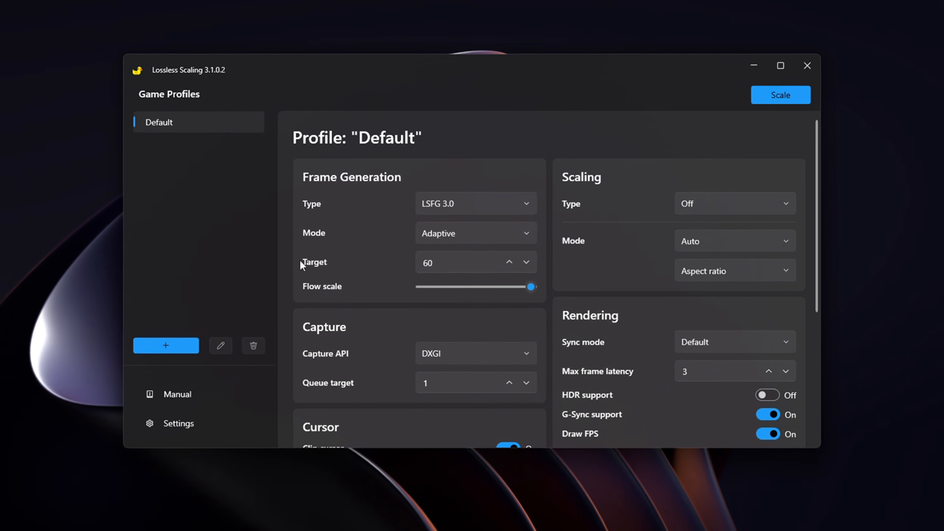
Try target frame rates of 90, 144 and 240, then settle on 60.
{"action": "double_click", "coordinate": [427, 263]}
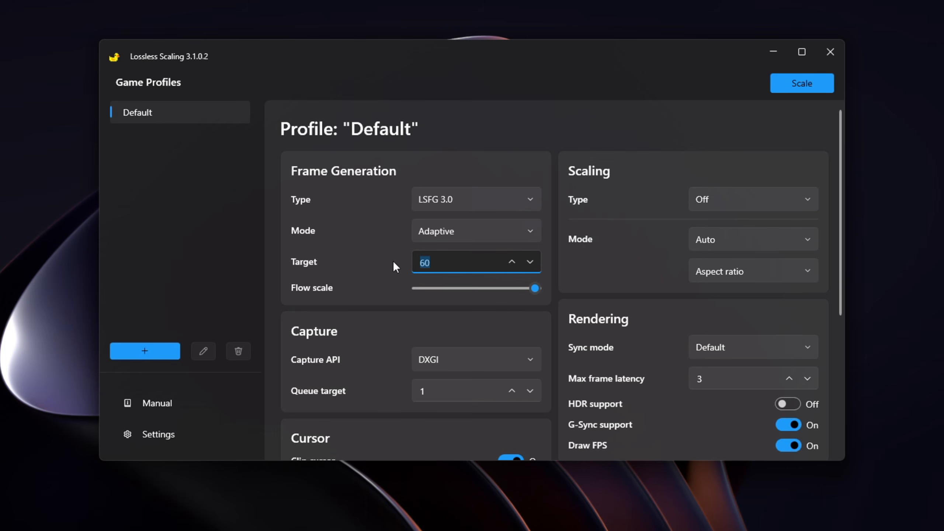
{"action": "type", "text": "90"}
{"action": "left_click", "coordinate": [393, 261]}
{"action": "left_click_drag", "start_coordinate": [453, 261], "coordinate": [393, 261]}
{"action": "type", "text": "144"}
{"action": "left_click", "coordinate": [358, 255]}
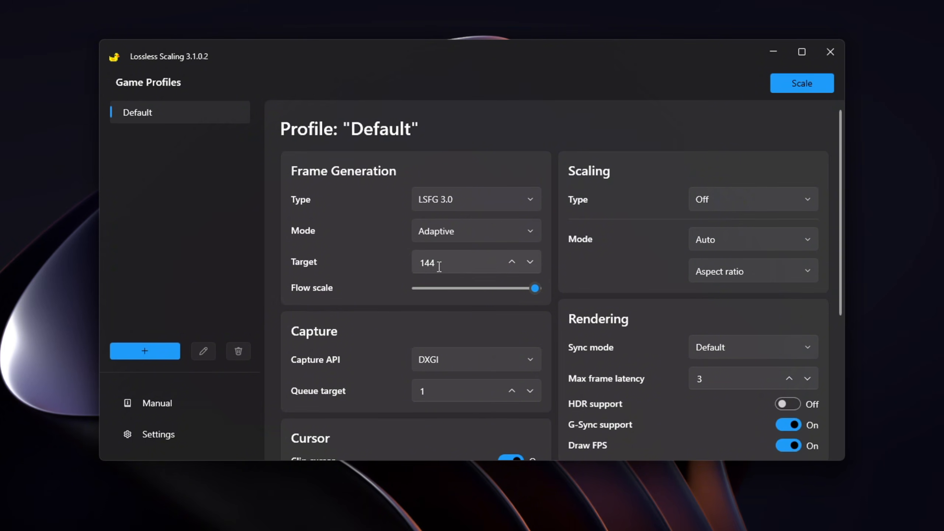
{"action": "left_click_drag", "start_coordinate": [440, 263], "coordinate": [364, 264]}
{"action": "type", "text": "240"}
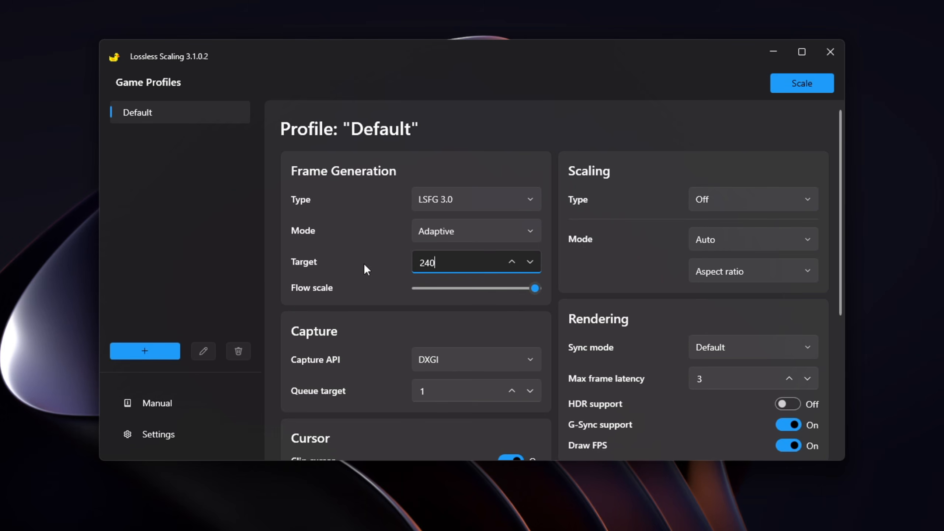
{"action": "left_click_drag", "start_coordinate": [438, 274], "coordinate": [374, 270]}
{"action": "type", "text": "60"}
{"action": "left_click", "coordinate": [343, 259]}
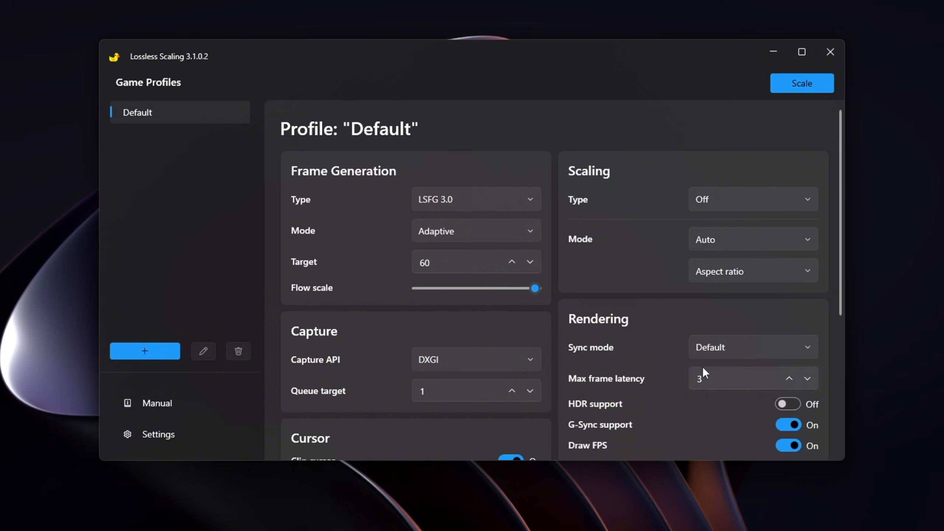
{"action": "double_click", "coordinate": [422, 262]}
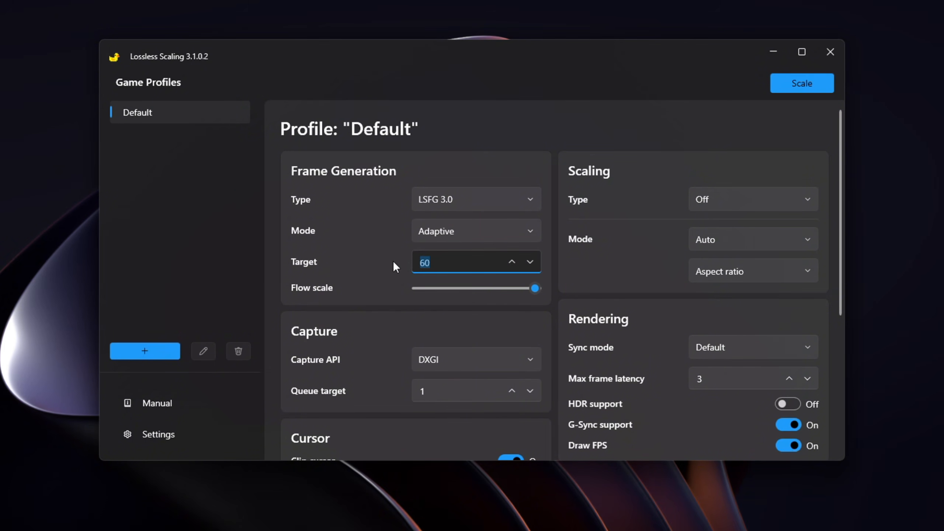
{"action": "type", "text": "90"}
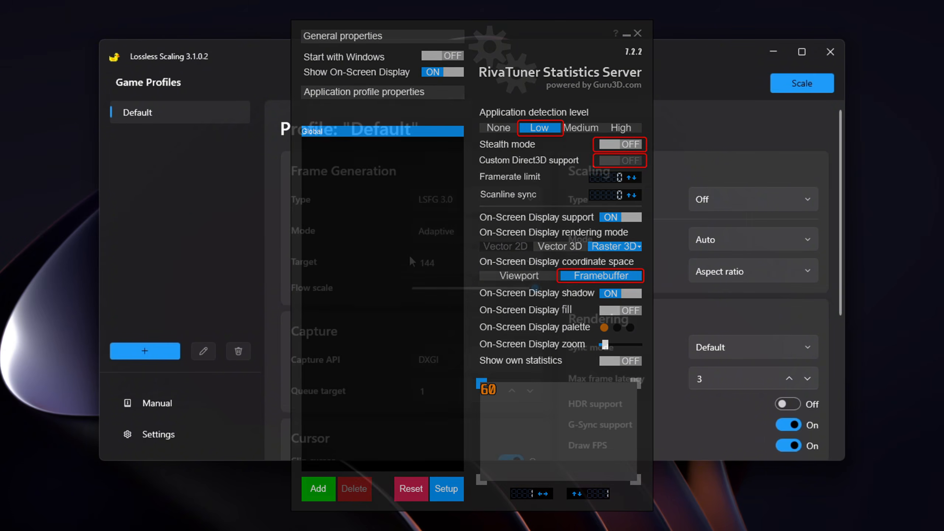
{"action": "left_click_drag", "start_coordinate": [439, 265], "coordinate": [364, 265]}
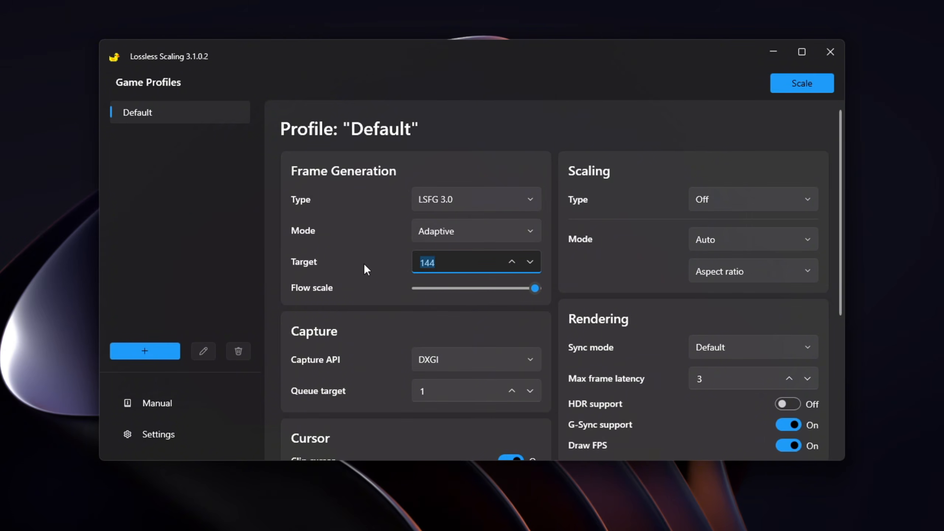
{"action": "type", "text": "240"}
{"action": "left_click_drag", "start_coordinate": [437, 274], "coordinate": [374, 268]}
{"action": "type", "text": "60"}
{"action": "left_click", "coordinate": [343, 259]}
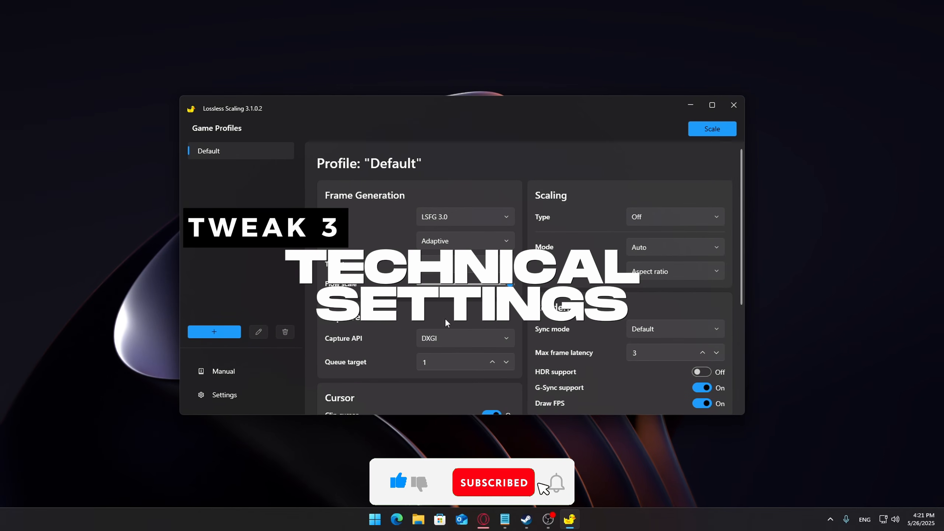
Lower the flow scale to 50 and set the capture API to WGC.
{"action": "scroll", "coordinate": [522, 250], "scroll_direction": "down", "scroll_amount": 1}
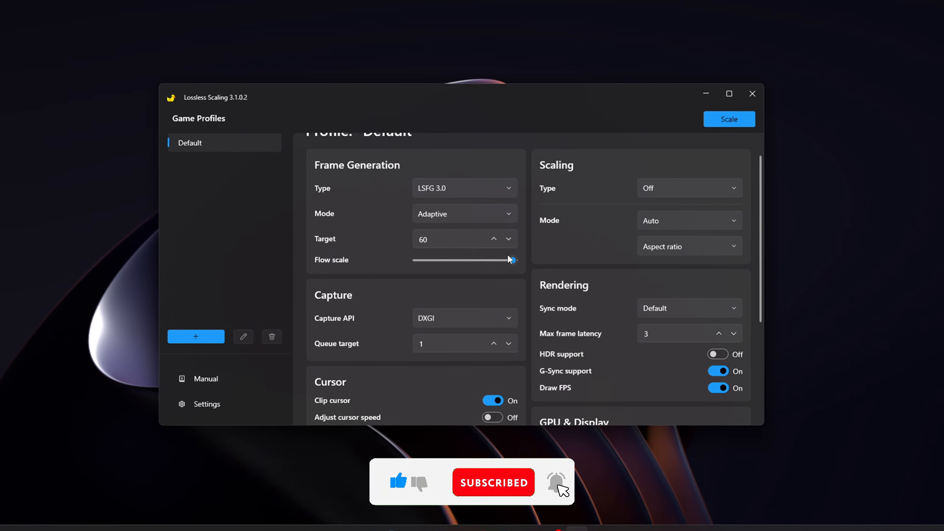
{"action": "left_click_drag", "start_coordinate": [510, 261], "coordinate": [439, 261]}
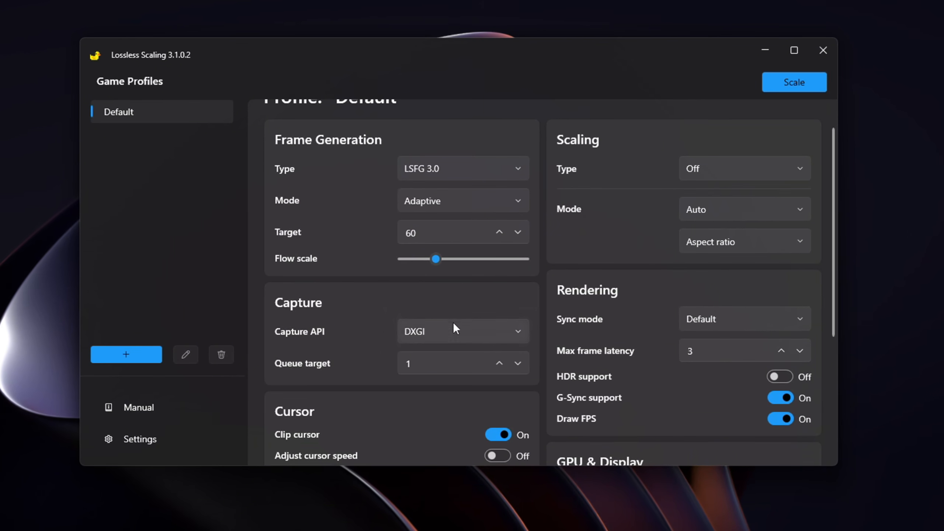
{"action": "scroll", "coordinate": [456, 327], "scroll_direction": "down", "scroll_amount": 1}
{"action": "left_click", "coordinate": [448, 297]}
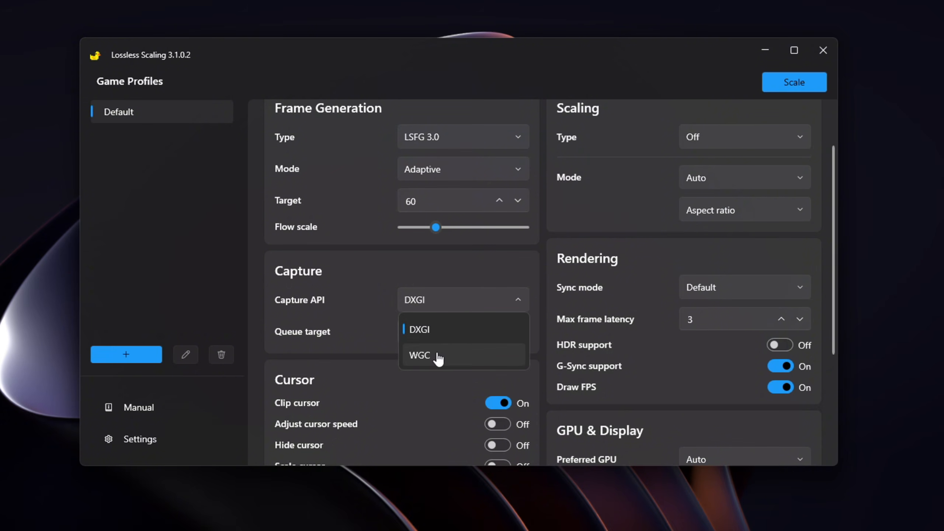
{"action": "left_click", "coordinate": [438, 356]}
{"action": "left_click", "coordinate": [453, 303]}
{"action": "left_click", "coordinate": [446, 329]}
{"action": "left_click", "coordinate": [434, 305]}
{"action": "left_click", "coordinate": [449, 358]}
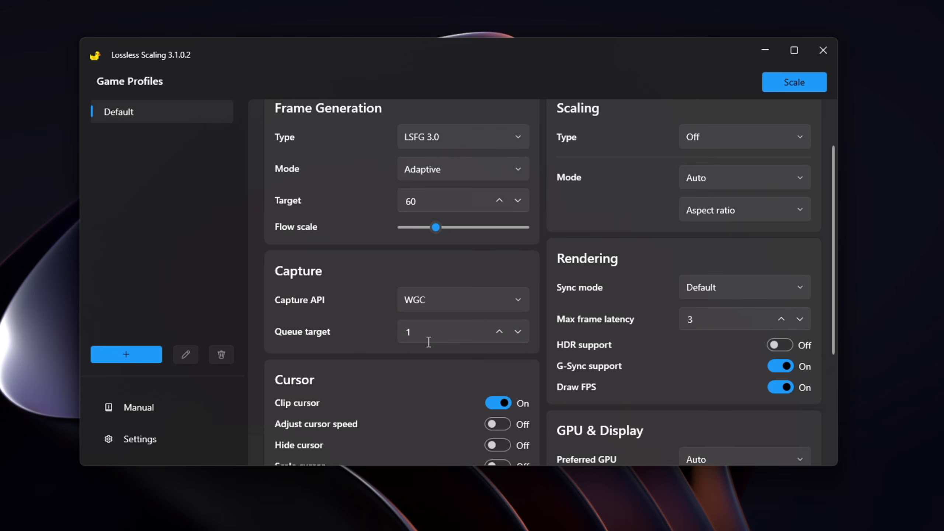
Test queue target values 0 and 2, leaving the queue target at 1.
{"action": "left_click", "coordinate": [474, 333]}
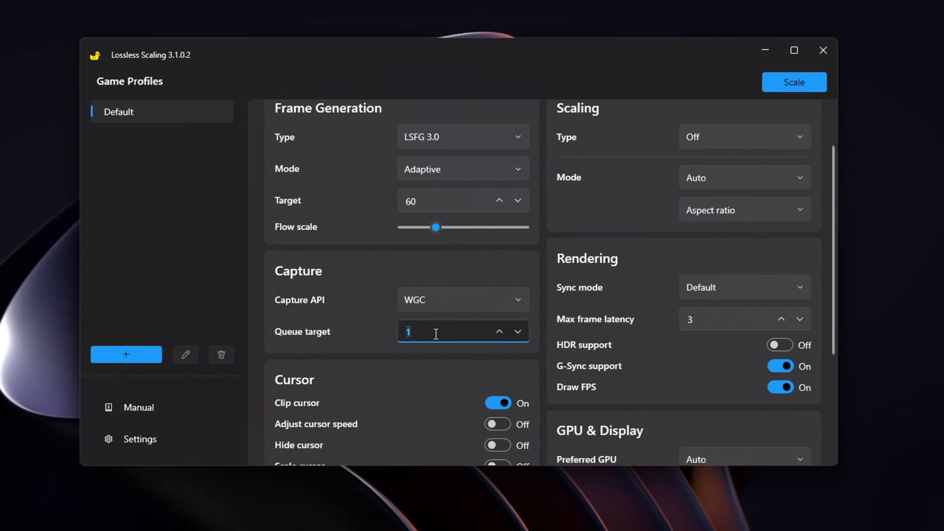
{"action": "left_click", "coordinate": [517, 331]}
{"action": "key", "text": "Up"}
{"action": "left_click", "coordinate": [520, 334]}
{"action": "left_click", "coordinate": [511, 346]}
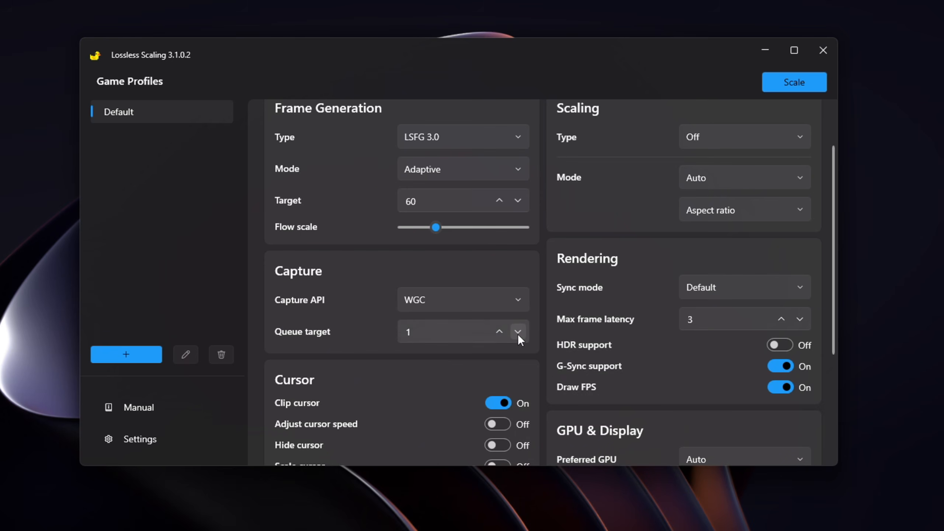
{"action": "left_click", "coordinate": [517, 333]}
{"action": "left_click", "coordinate": [500, 331]}
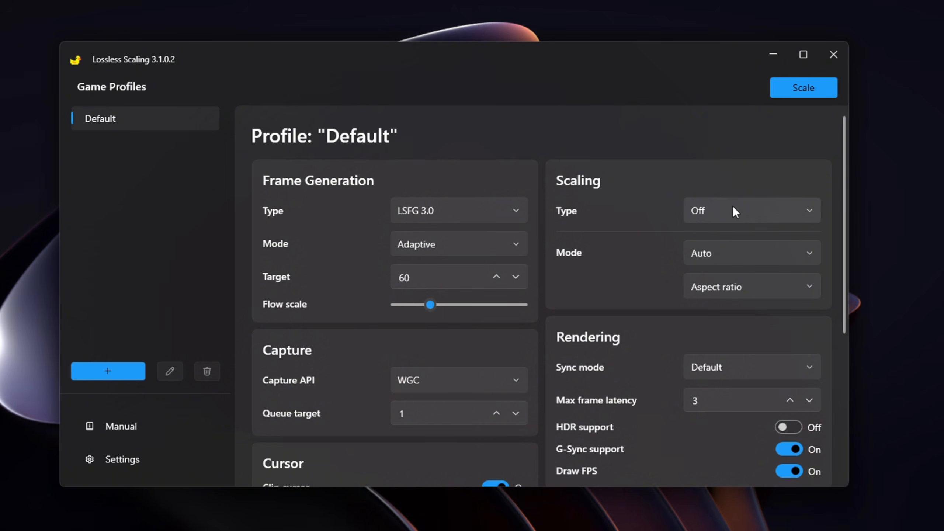
Set scaling type to FSR in Custom mode with resize before scaling enabled.
{"action": "left_click", "coordinate": [712, 211]}
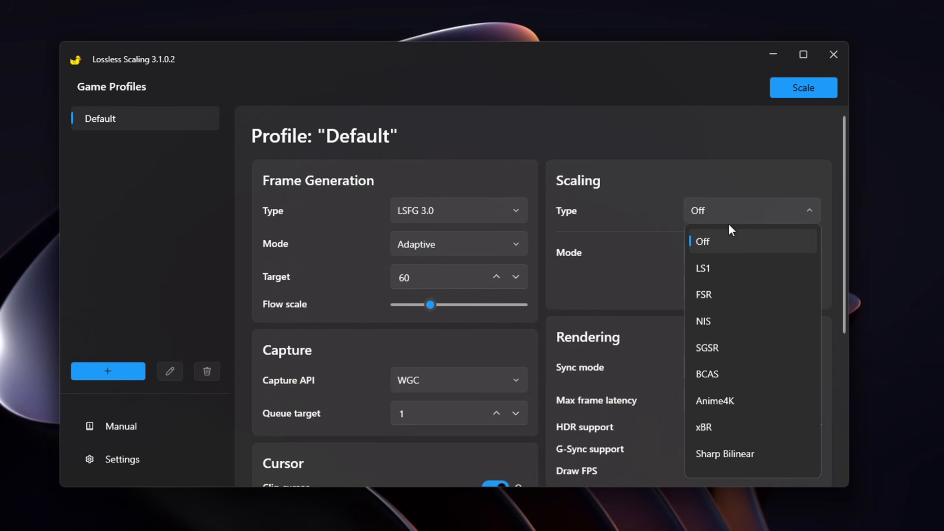
{"action": "left_click", "coordinate": [757, 305]}
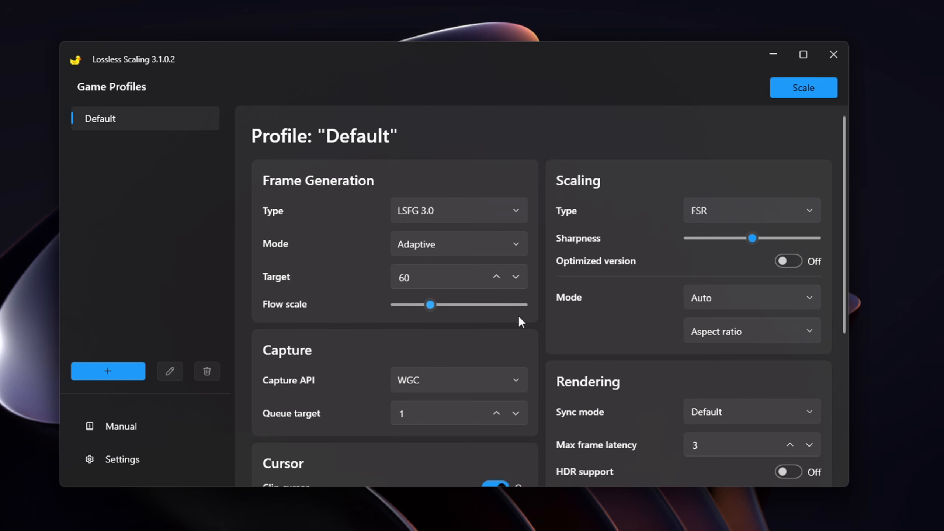
{"action": "left_click", "coordinate": [753, 297]}
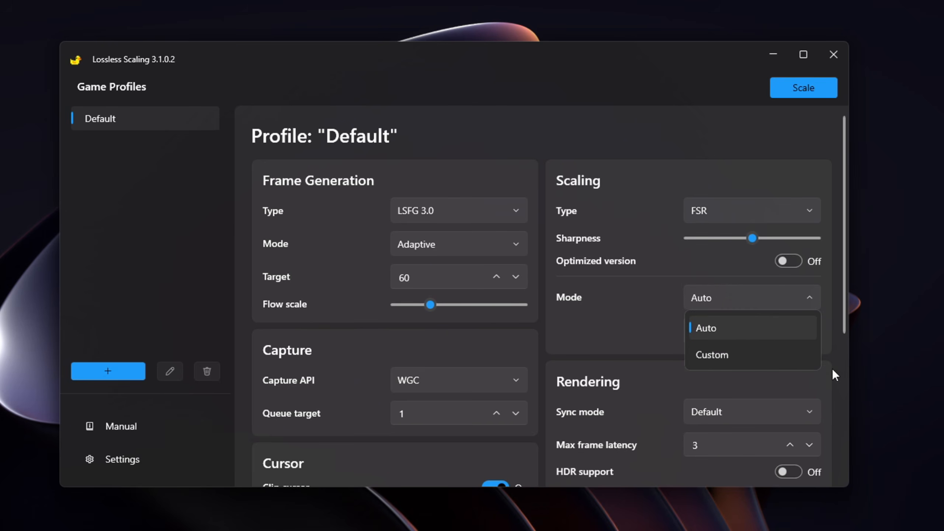
{"action": "left_click", "coordinate": [761, 362]}
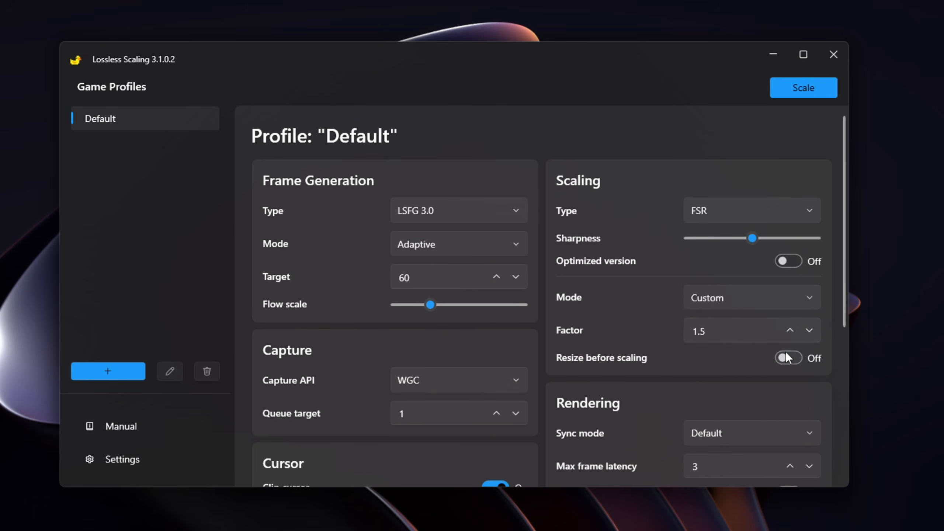
{"action": "left_click", "coordinate": [786, 356]}
Try scaling factor values between about 1 and 2.1 using the factor arrows.
{"action": "left_click", "coordinate": [810, 330]}
{"action": "left_click", "coordinate": [811, 332]}
{"action": "left_click", "coordinate": [811, 332]}
{"action": "left_click", "coordinate": [811, 332]}
{"action": "left_click", "coordinate": [811, 332]}
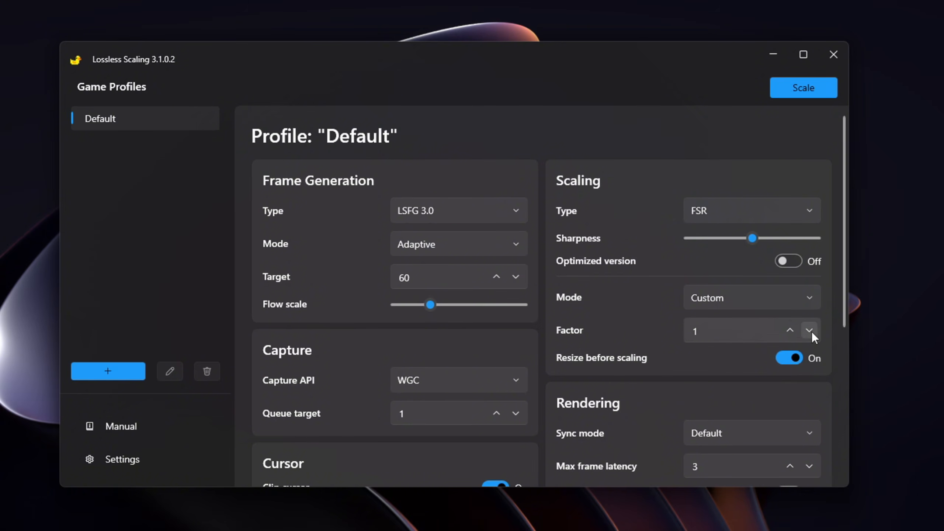
{"action": "left_click", "coordinate": [789, 331]}
{"action": "left_click", "coordinate": [788, 331]}
{"action": "left_click", "coordinate": [788, 331]}
{"action": "left_click", "coordinate": [788, 330]}
{"action": "left_click", "coordinate": [788, 331]}
{"action": "left_click", "coordinate": [789, 331]}
{"action": "left_click", "coordinate": [788, 331]}
{"action": "left_click", "coordinate": [789, 330]}
{"action": "left_click", "coordinate": [809, 330]}
{"action": "left_click", "coordinate": [809, 330]}
Step the scaling factor down to 1.3, then settle it at 1.5.
{"action": "left_click", "coordinate": [809, 329]}
{"action": "left_click", "coordinate": [808, 330]}
{"action": "left_click", "coordinate": [809, 330]}
{"action": "left_click", "coordinate": [809, 330]}
{"action": "left_click", "coordinate": [809, 330]}
{"action": "left_click", "coordinate": [809, 330]}
{"action": "left_click", "coordinate": [808, 330]}
{"action": "left_click", "coordinate": [789, 330]}
{"action": "left_click", "coordinate": [790, 330]}
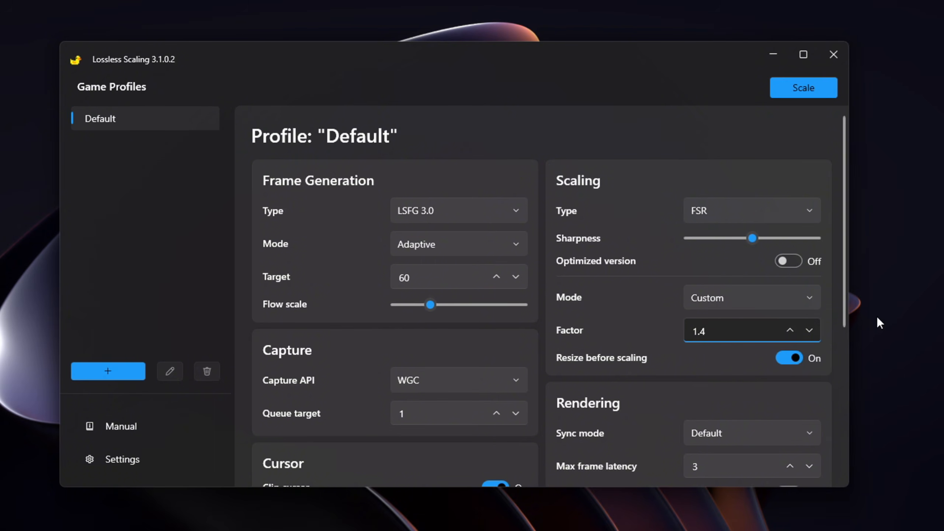
{"action": "left_click", "coordinate": [790, 330]}
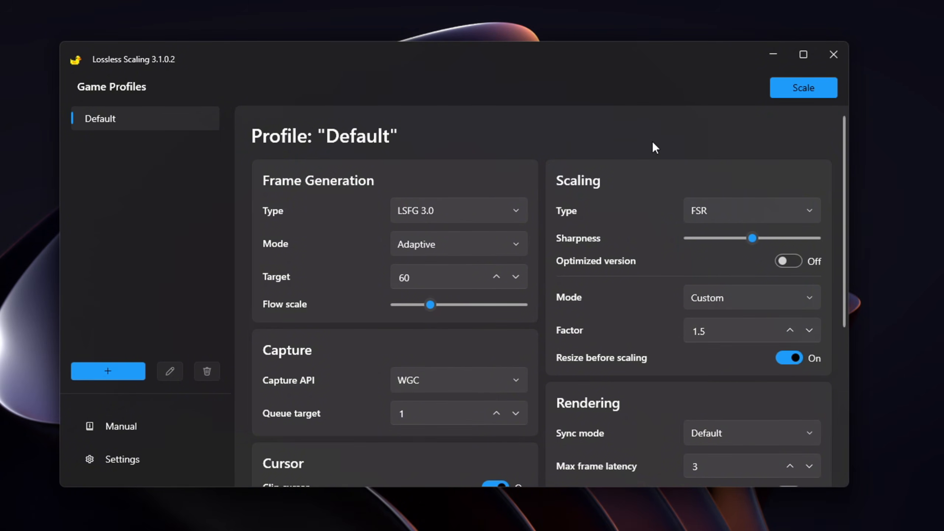